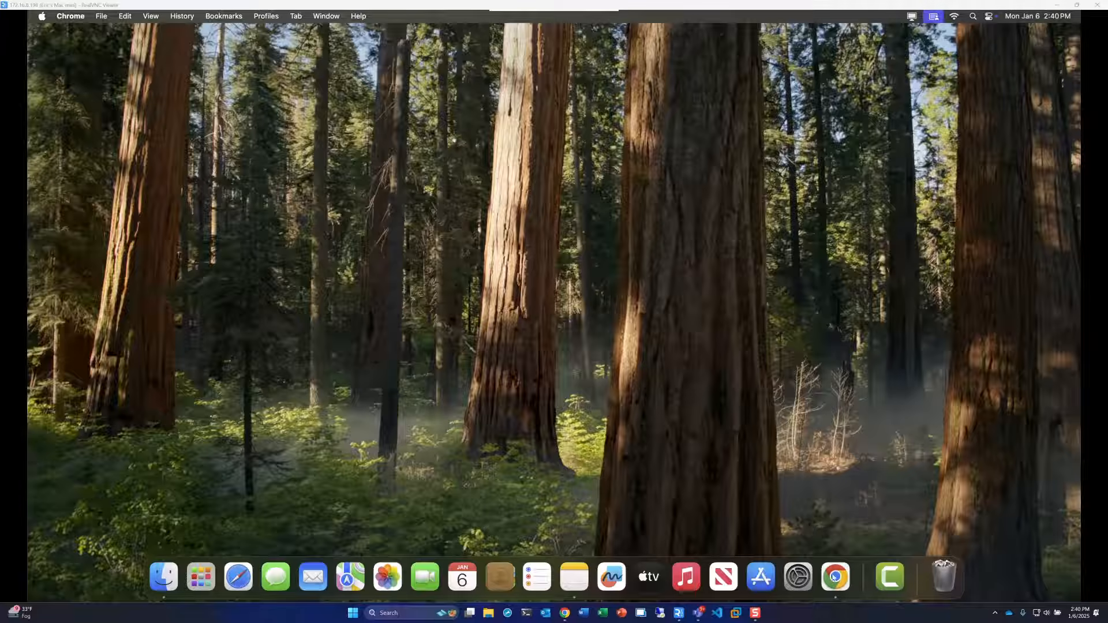
Step: Open Chrome in full screen, search Google for Broadcom and open the Broadcom Inc. website
click(834, 577)
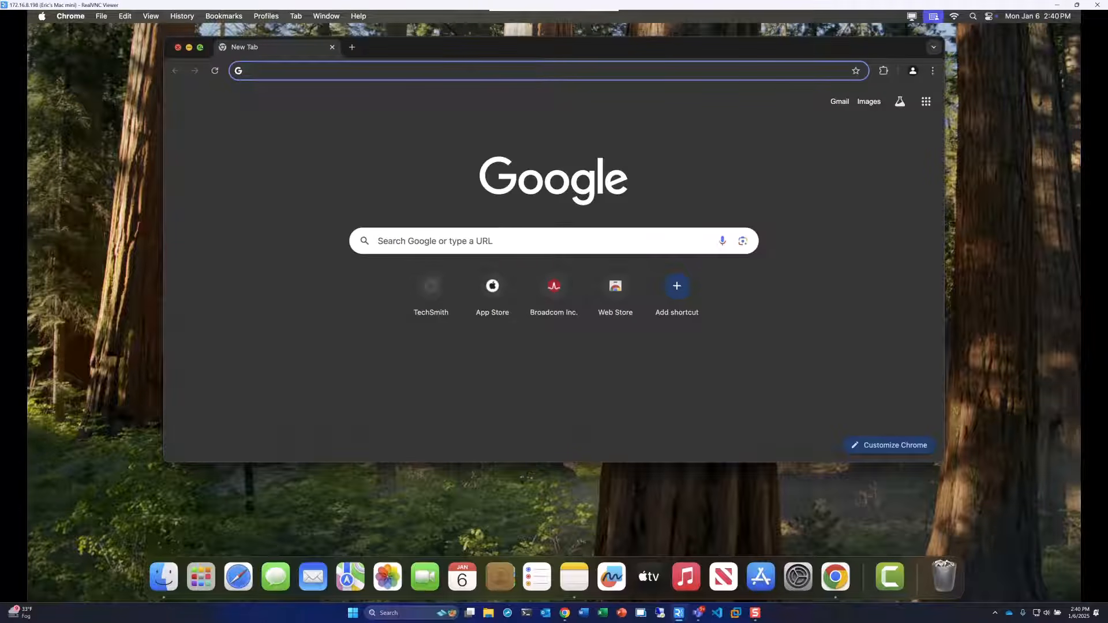
click(200, 47)
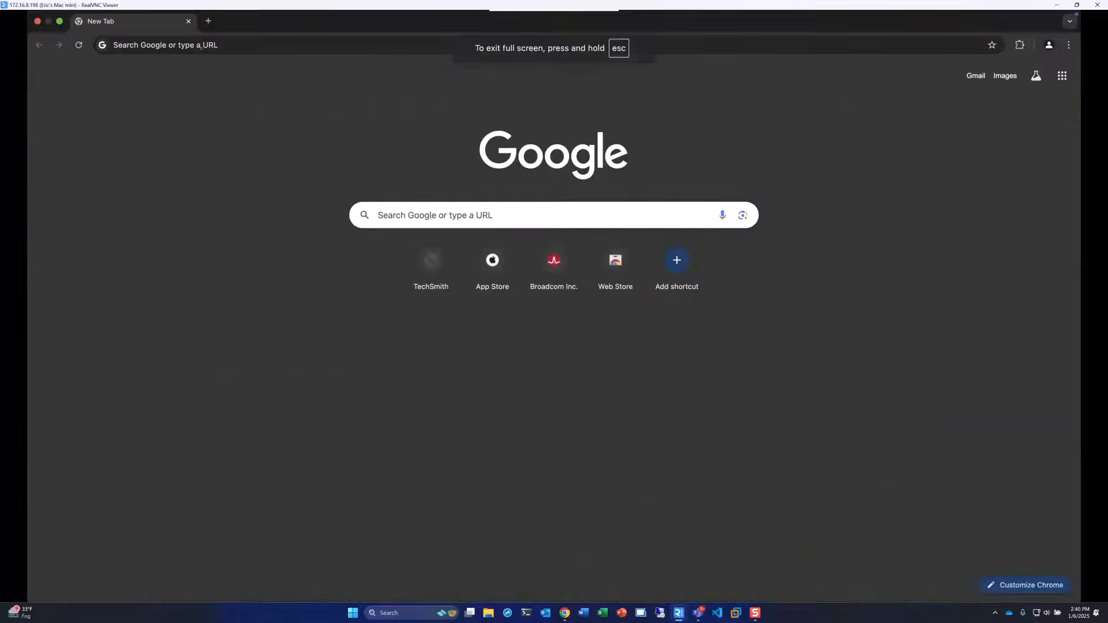
click(450, 216)
text(bro)
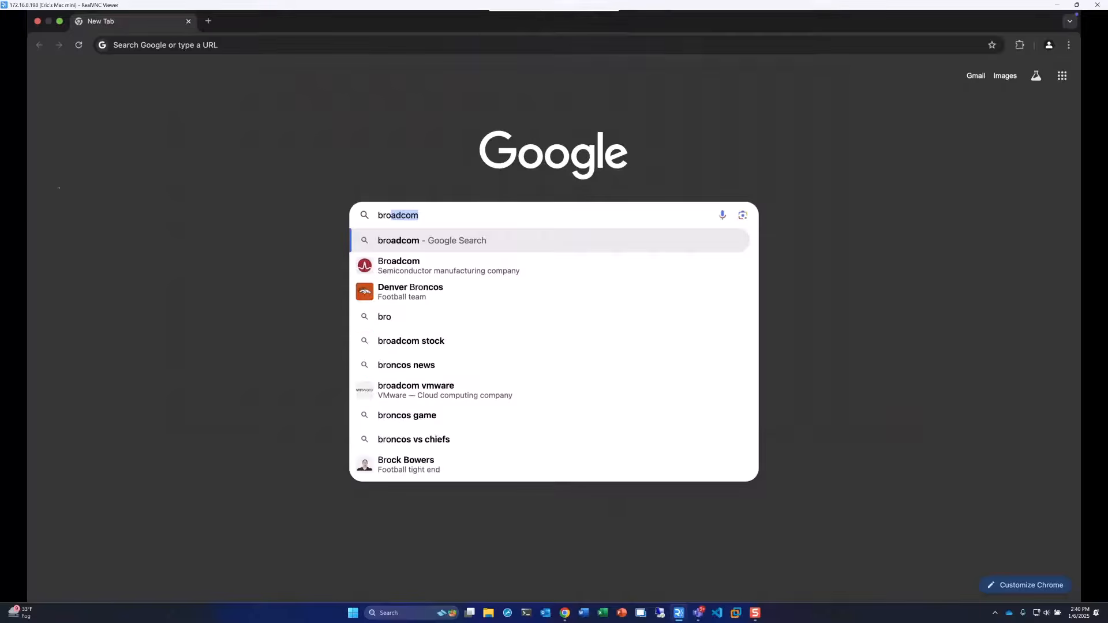
click(417, 268)
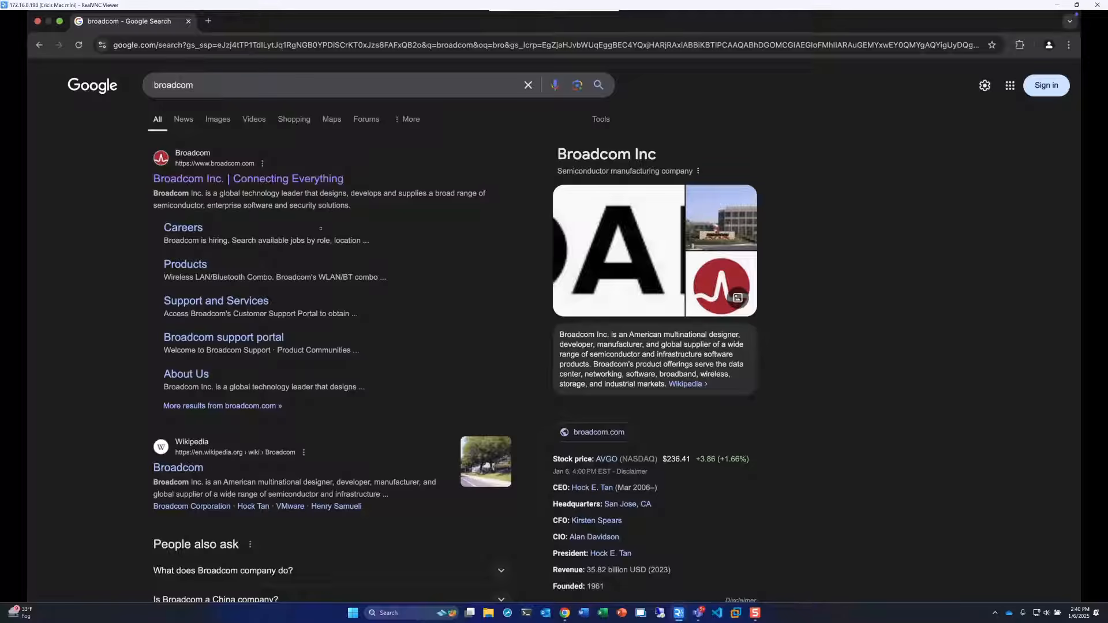
click(203, 181)
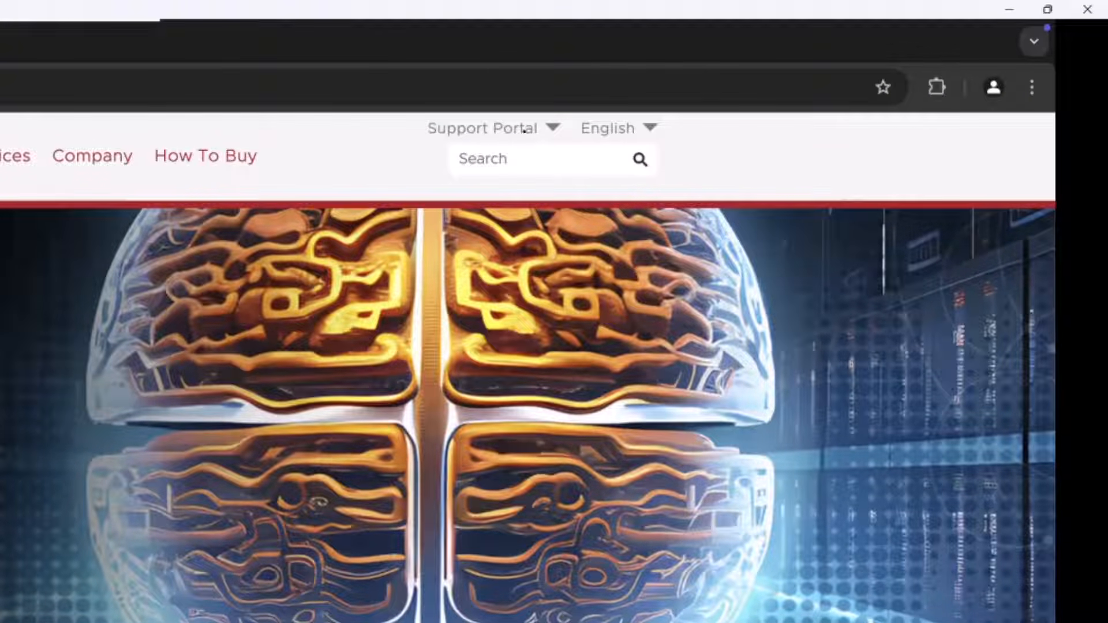
Step: Go to the Broadcom Support Portal and switch the product division to VMware Cloud Foundation
click(525, 131)
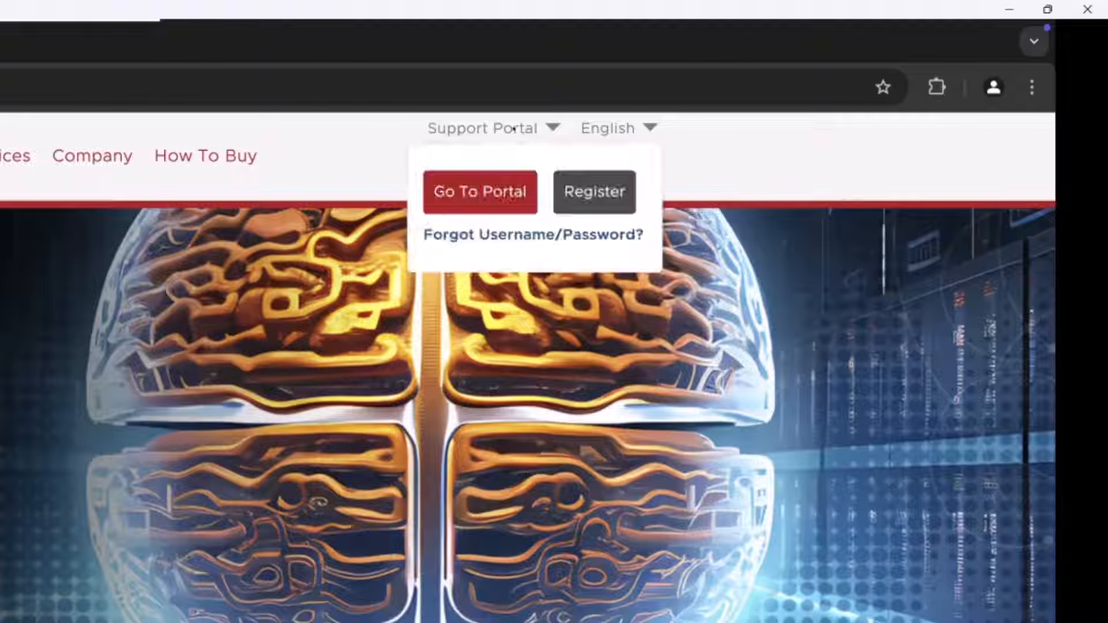
click(495, 199)
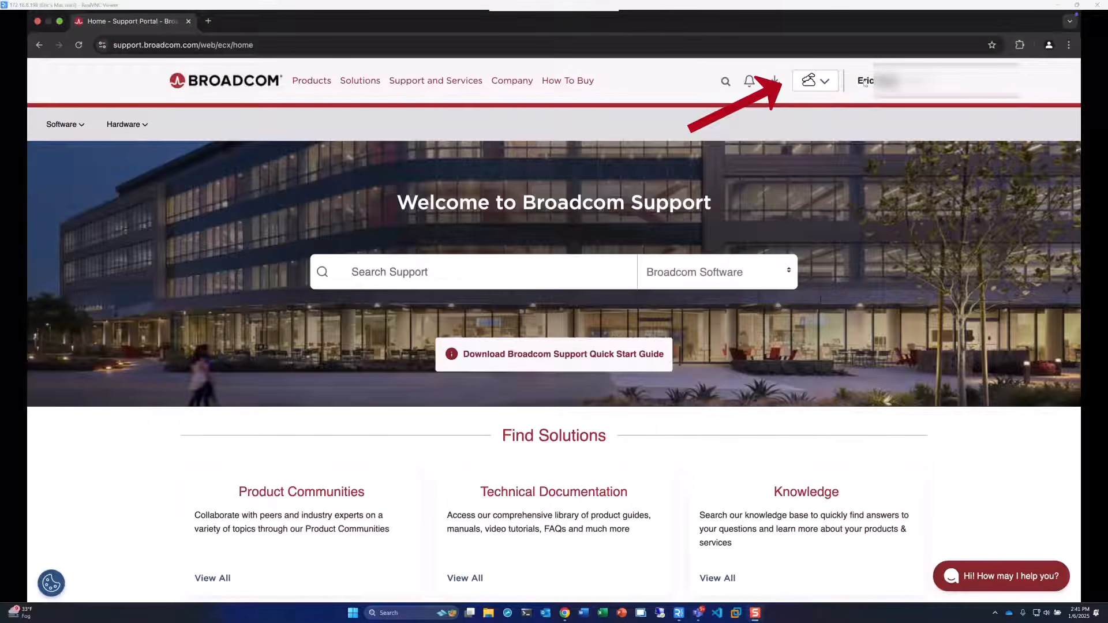
click(824, 83)
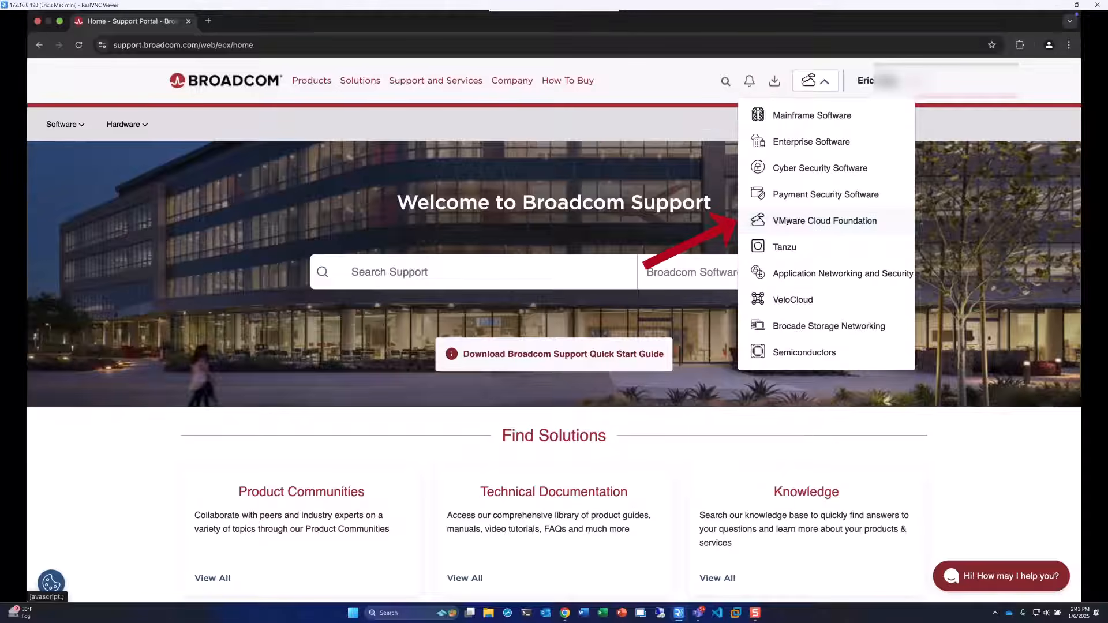
click(825, 221)
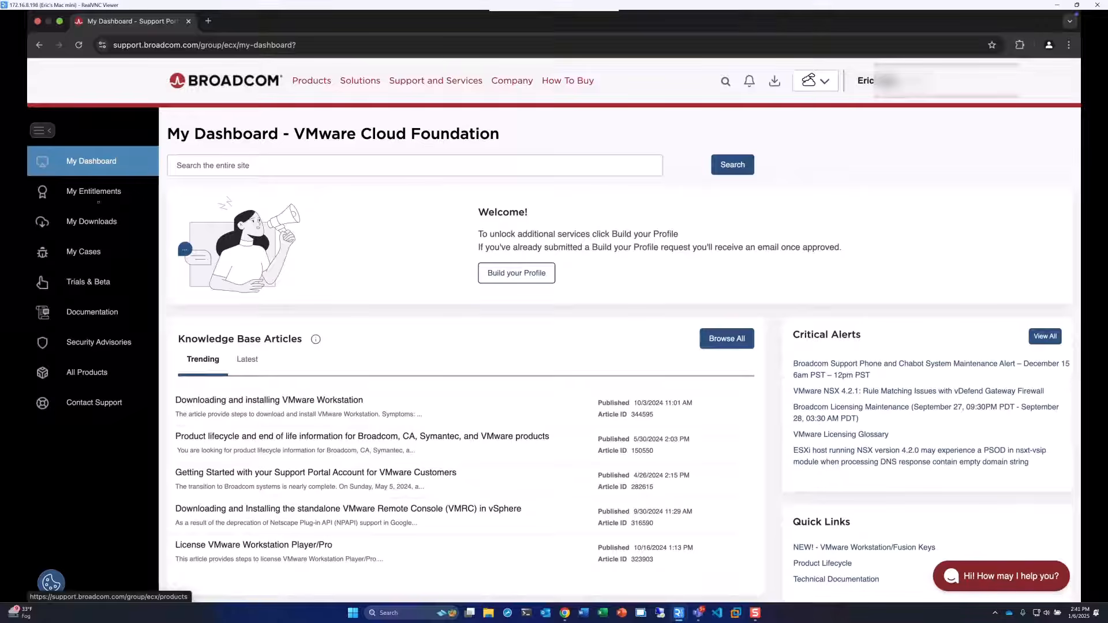
Step: Search the portal's My Downloads for "fusion" and open the VMware Fusion product
click(92, 221)
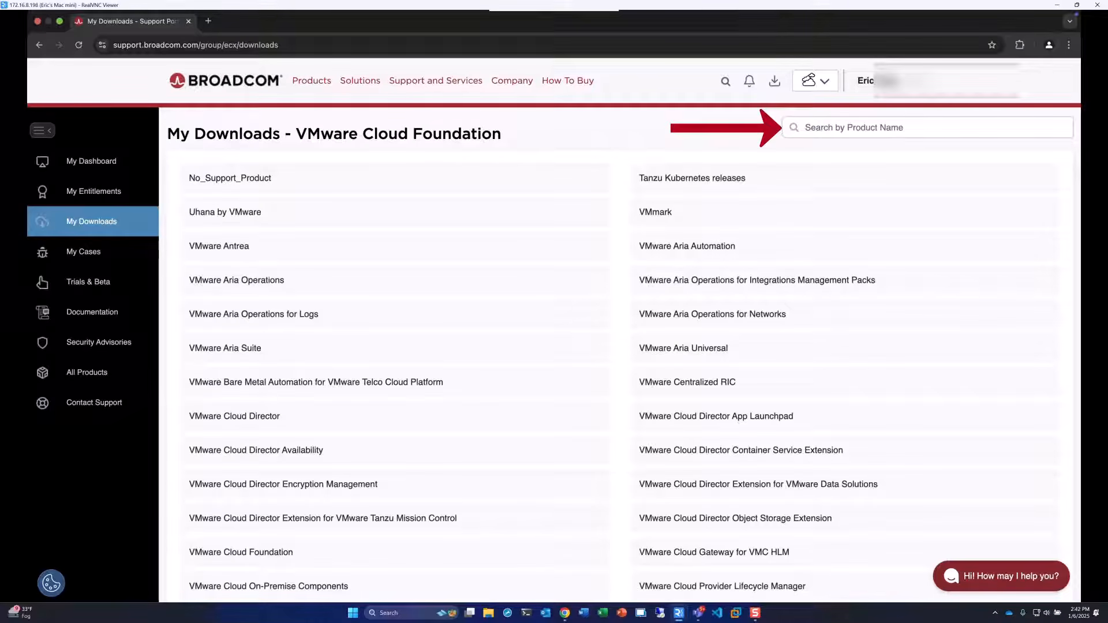
click(838, 131)
text(fusion)
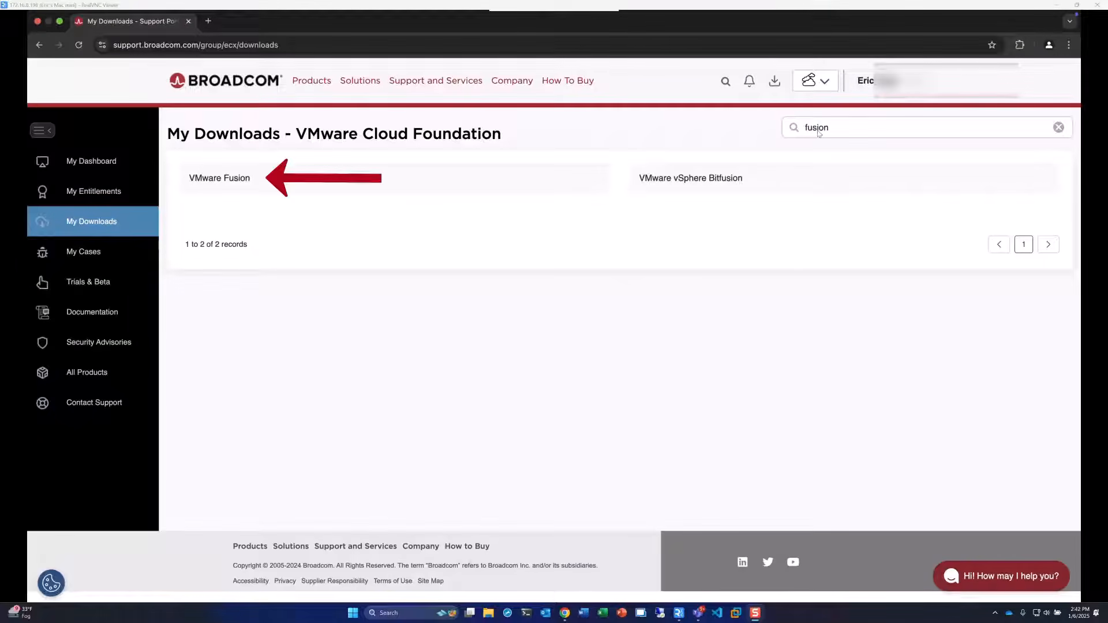
click(229, 179)
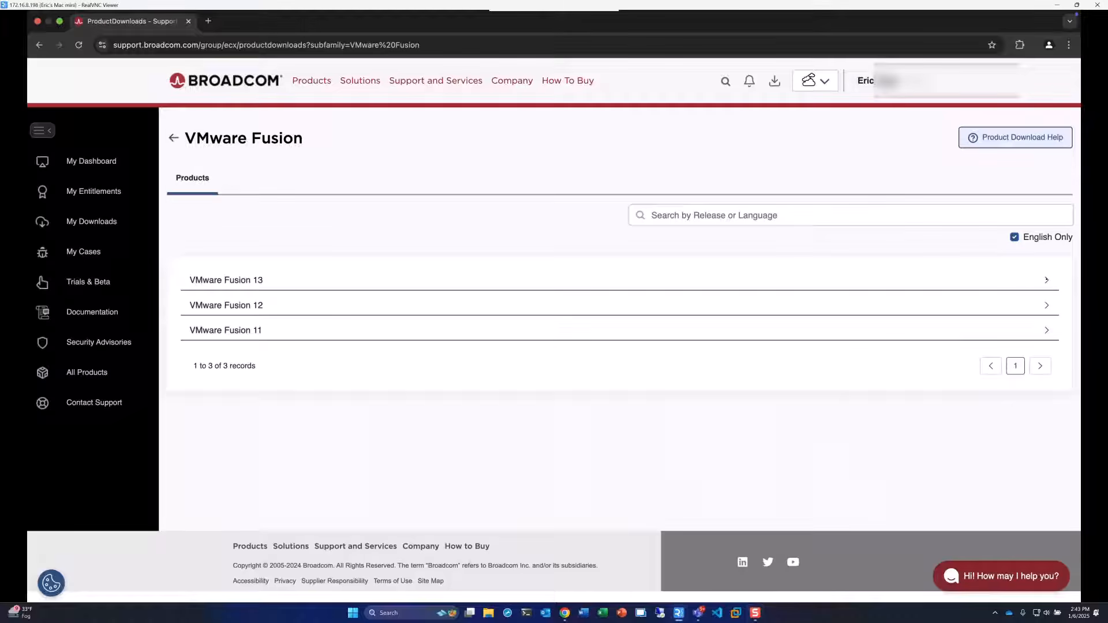
Step: Download the installer for VMware Fusion 13 release 13.6.2 for Intel-based and Apple silicon Macs
click(1047, 280)
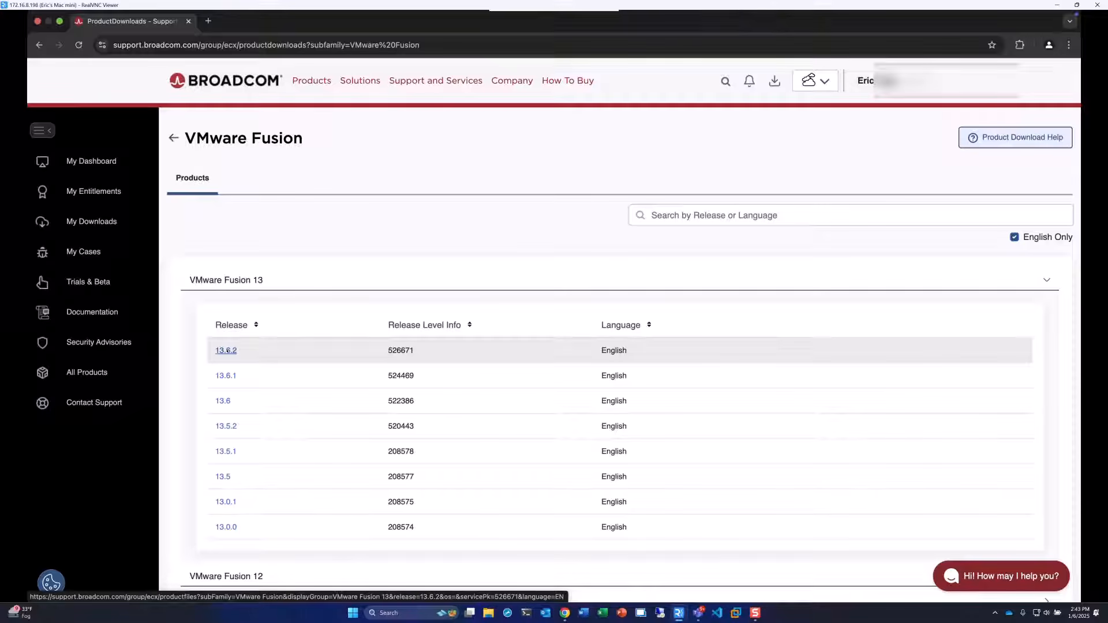
click(227, 351)
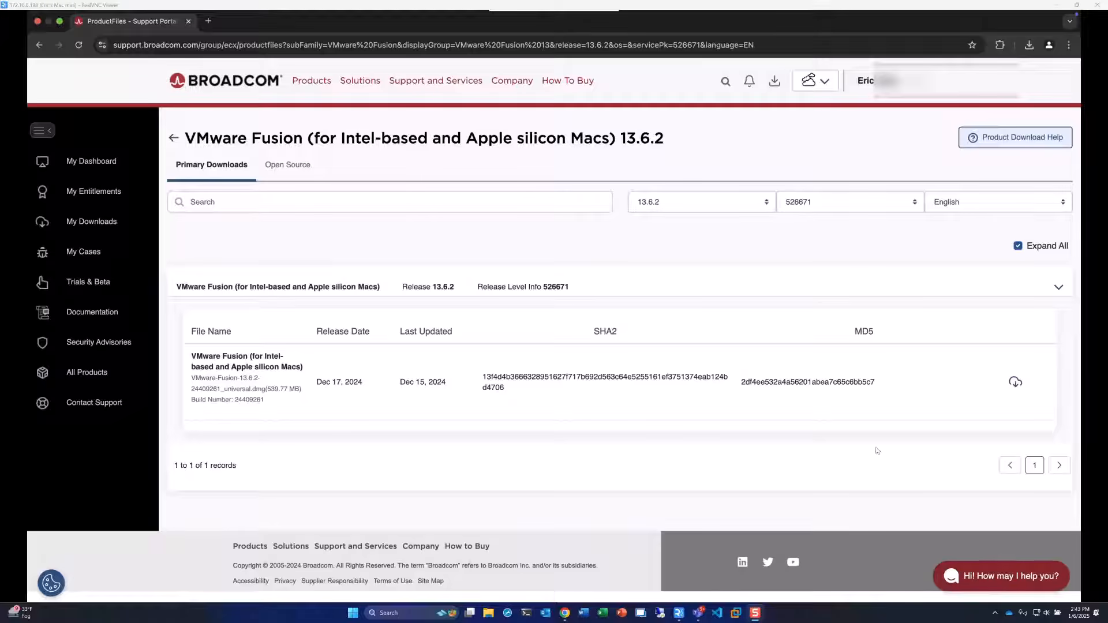
click(1016, 383)
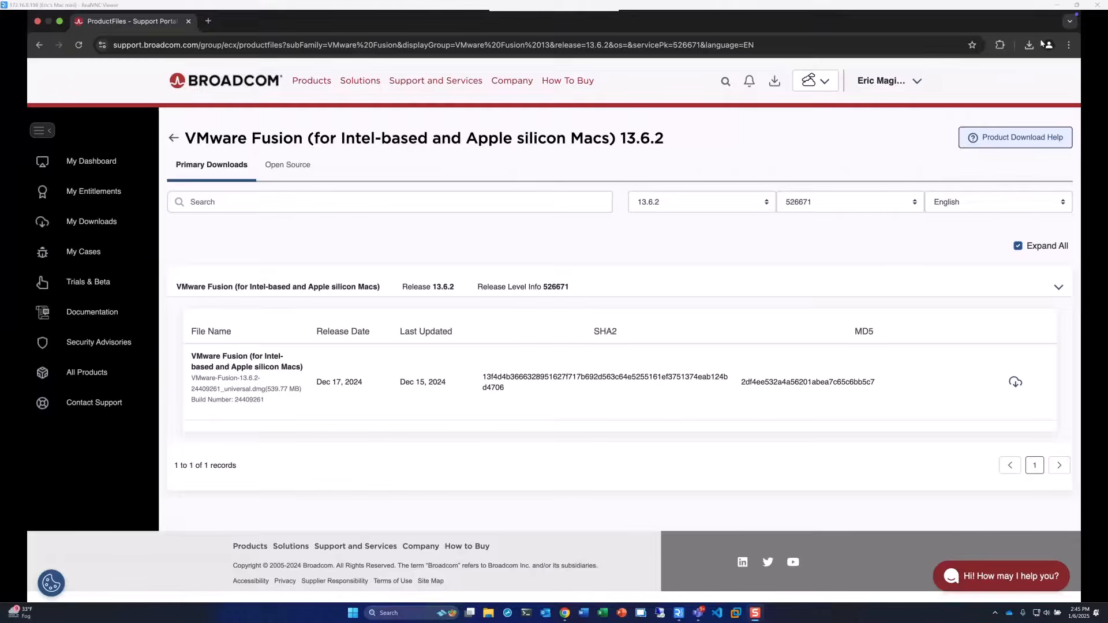
Step: Open the downloaded VMware Fusion disk image, launch its installer and authorize the setup with the administrator password
click(1029, 45)
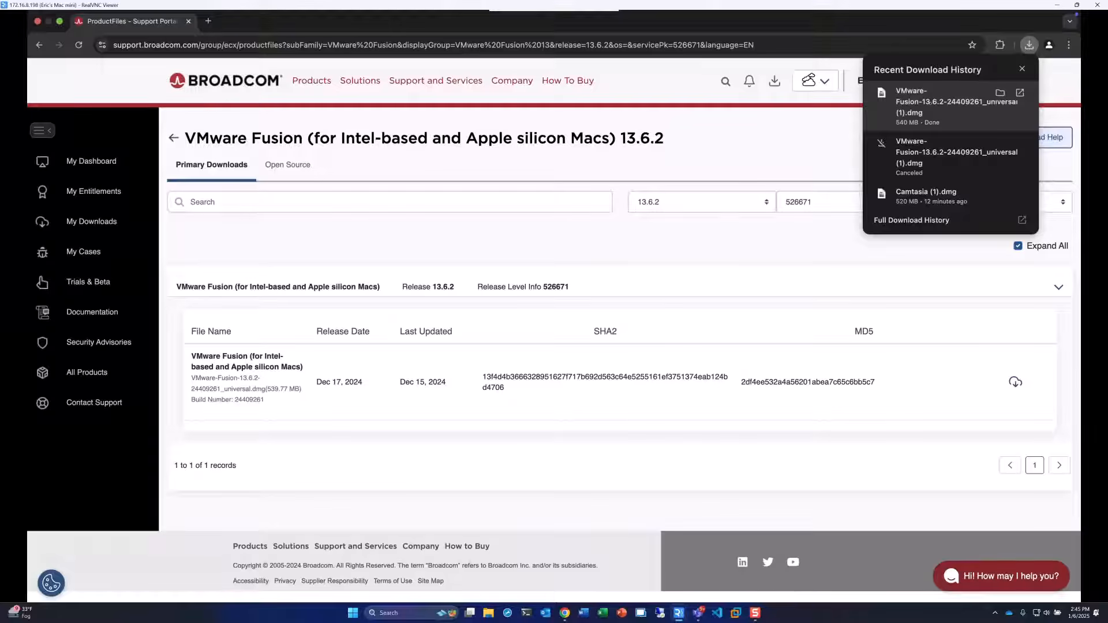
click(946, 102)
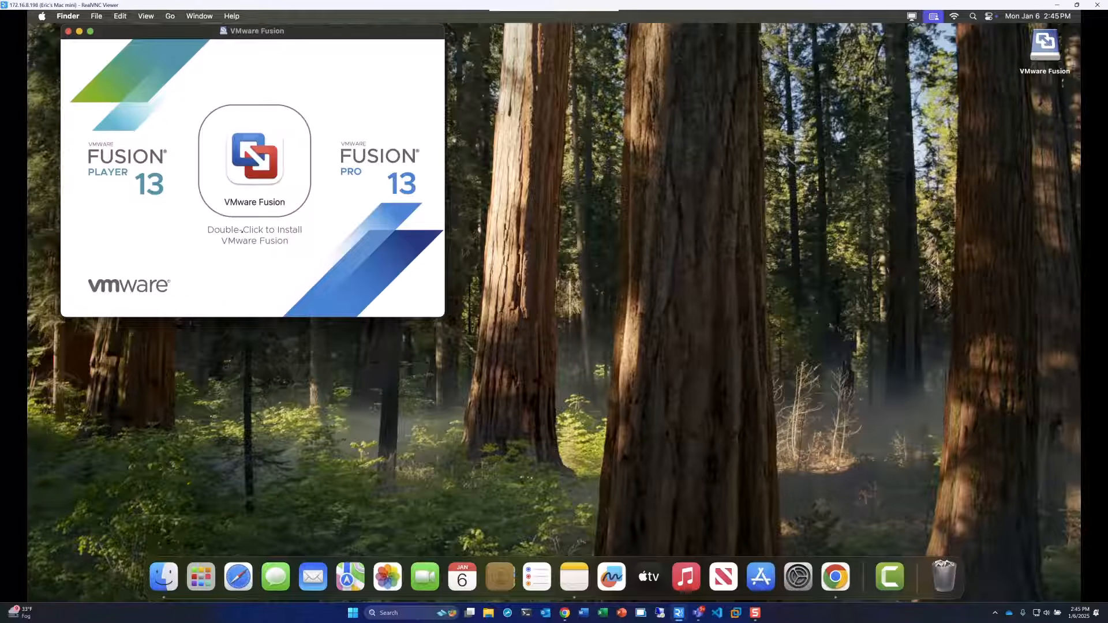
double_click(255, 165)
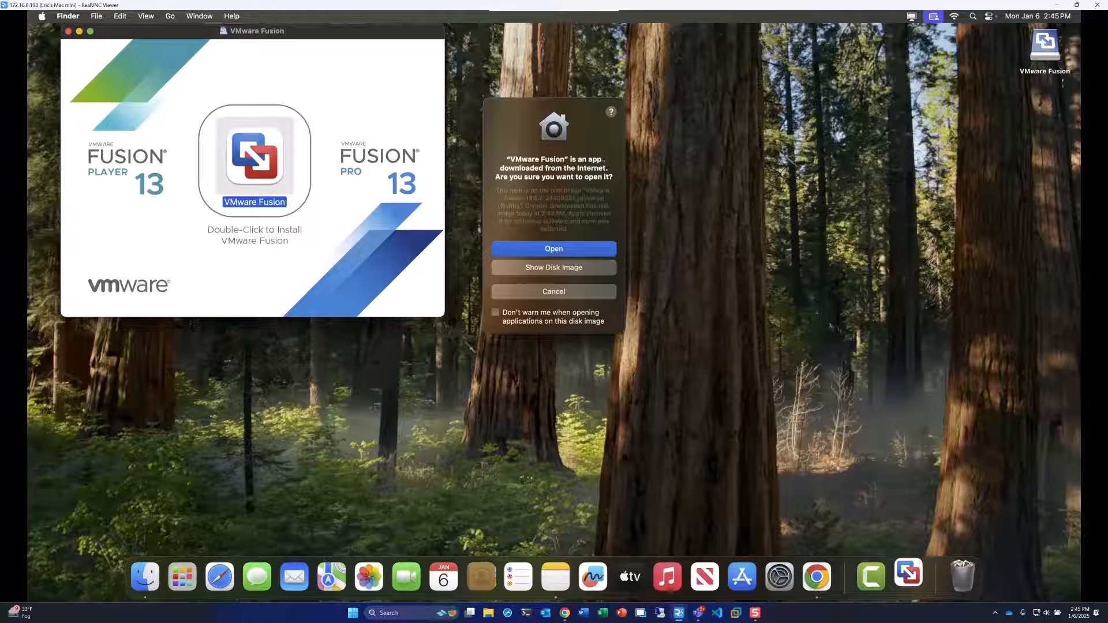
click(550, 249)
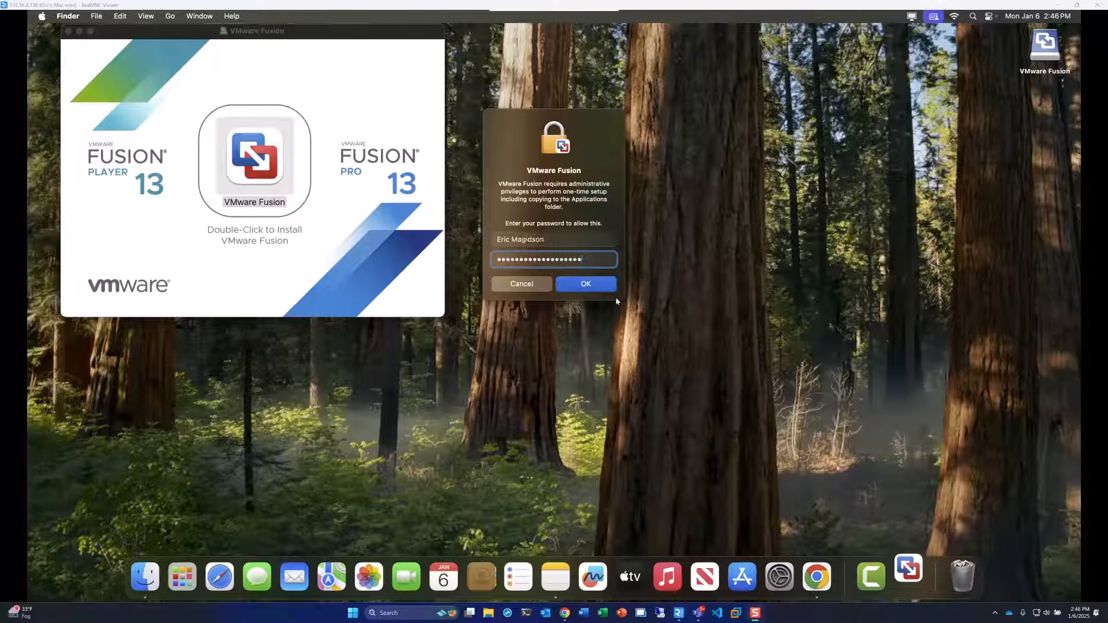
click(587, 284)
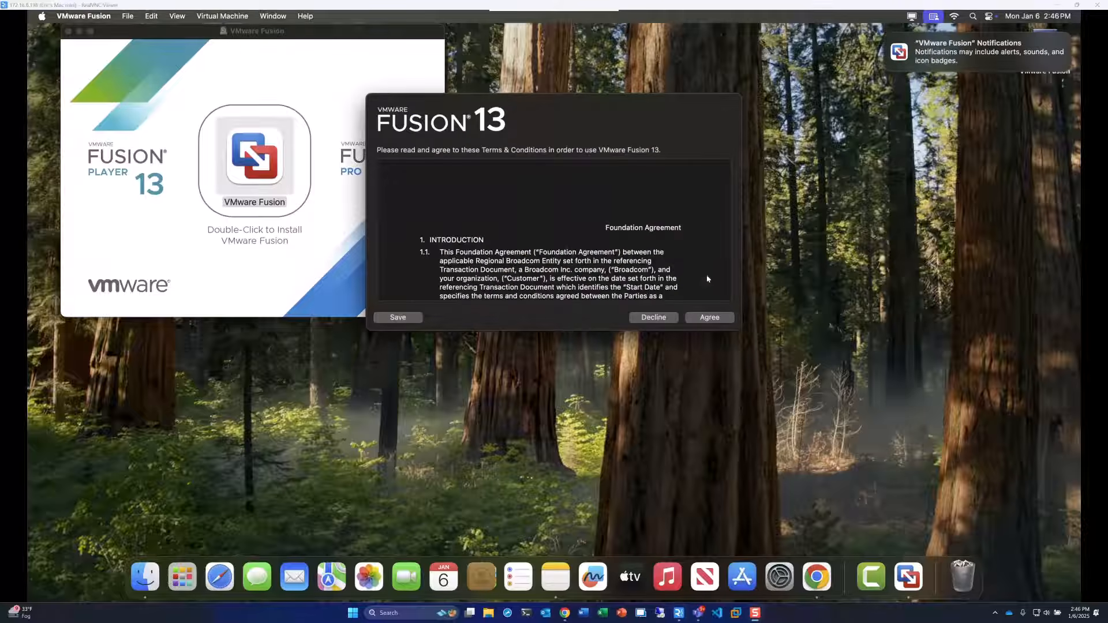
Step: Read through and agree to the VMware Fusion 13 Terms & Conditions, and finish the initial setup
scroll(686, 234, down, 1)
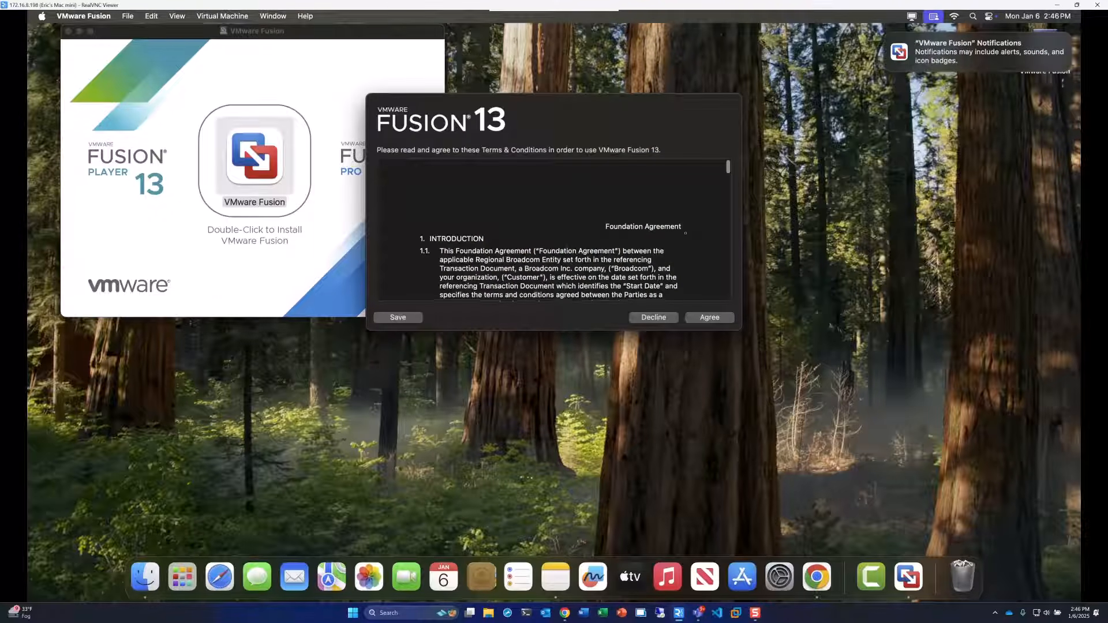
scroll(686, 233, down, 1)
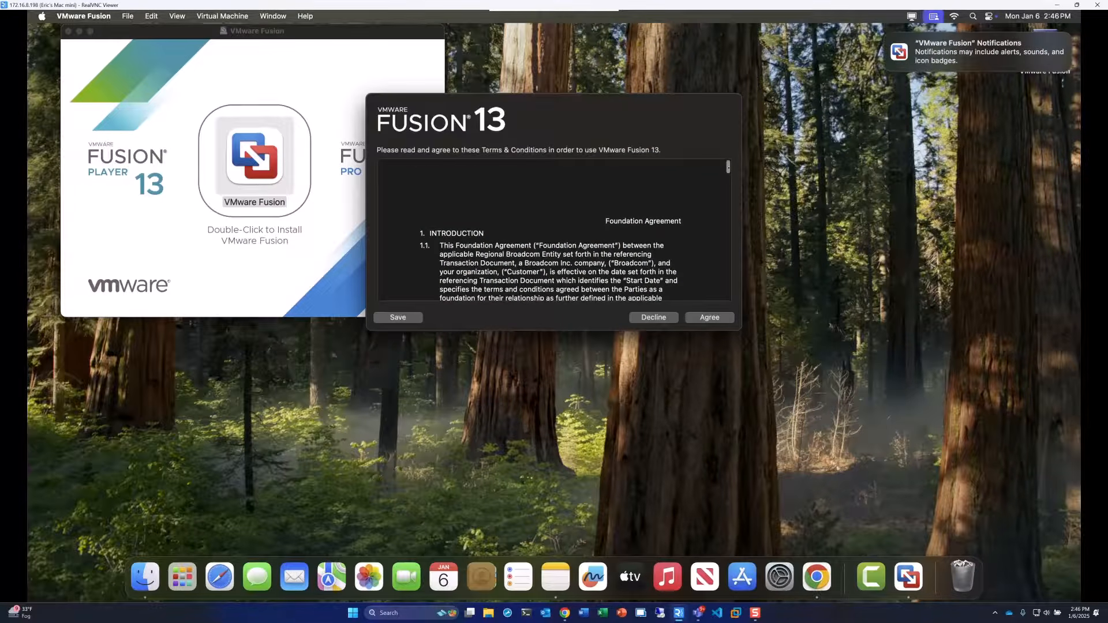
scroll(686, 234, down, 20)
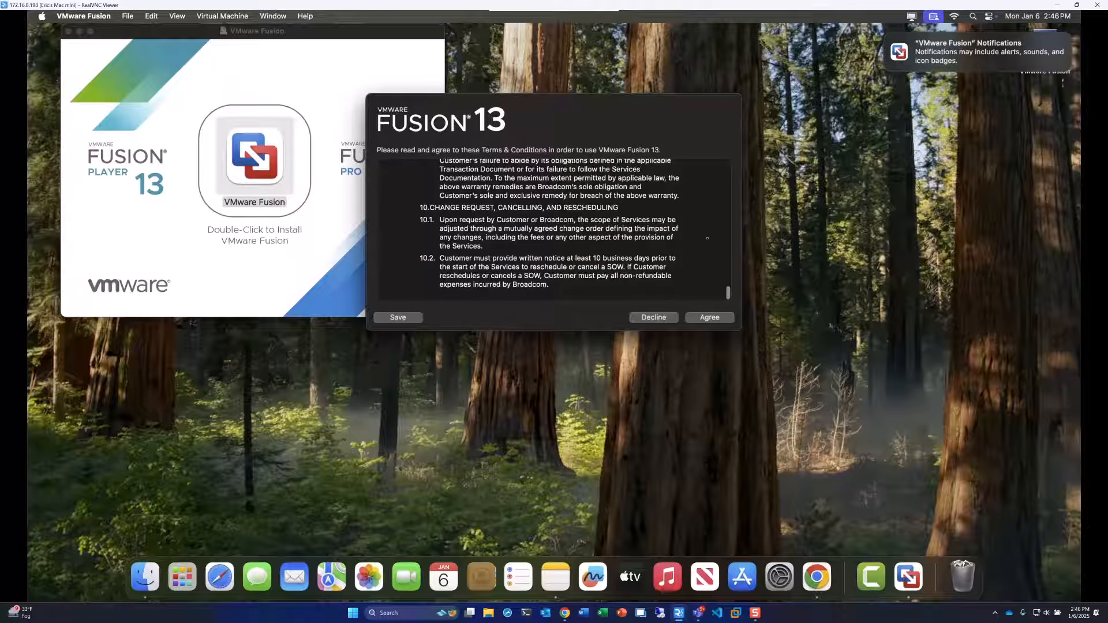
click(710, 318)
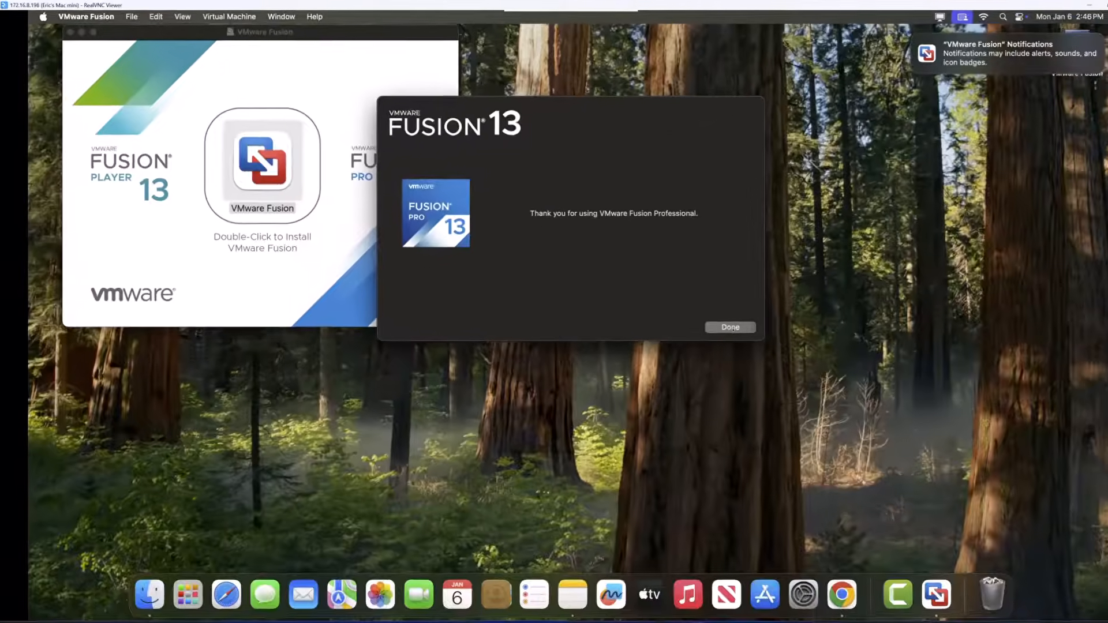
click(709, 318)
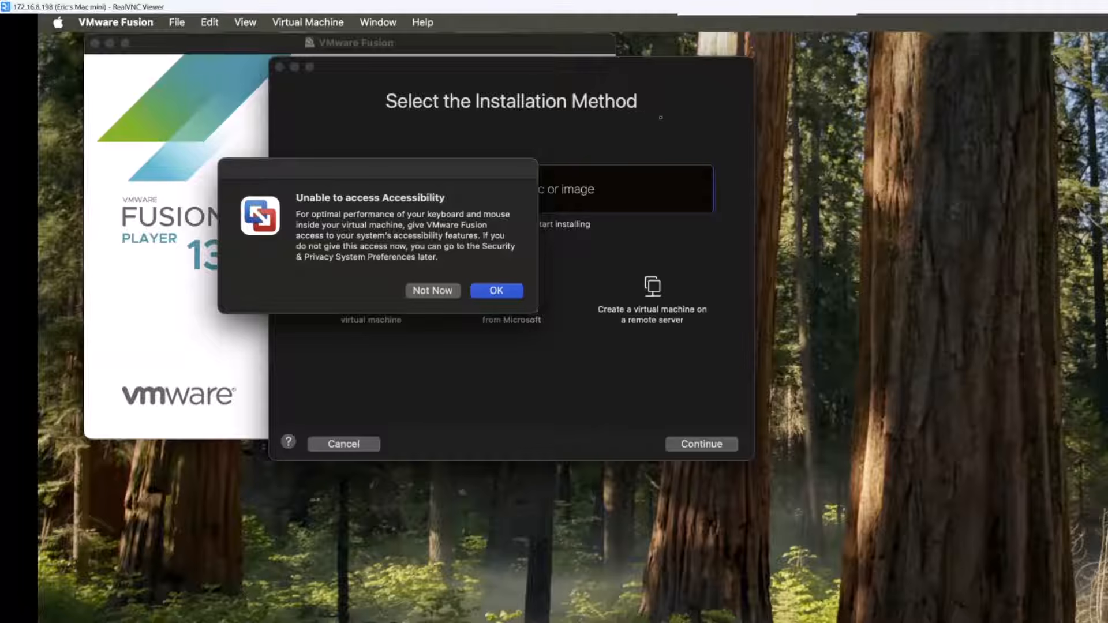
Step: Grant VMware Fusion Accessibility access in System Settings, authorize it with the account password, and close the settings
click(492, 290)
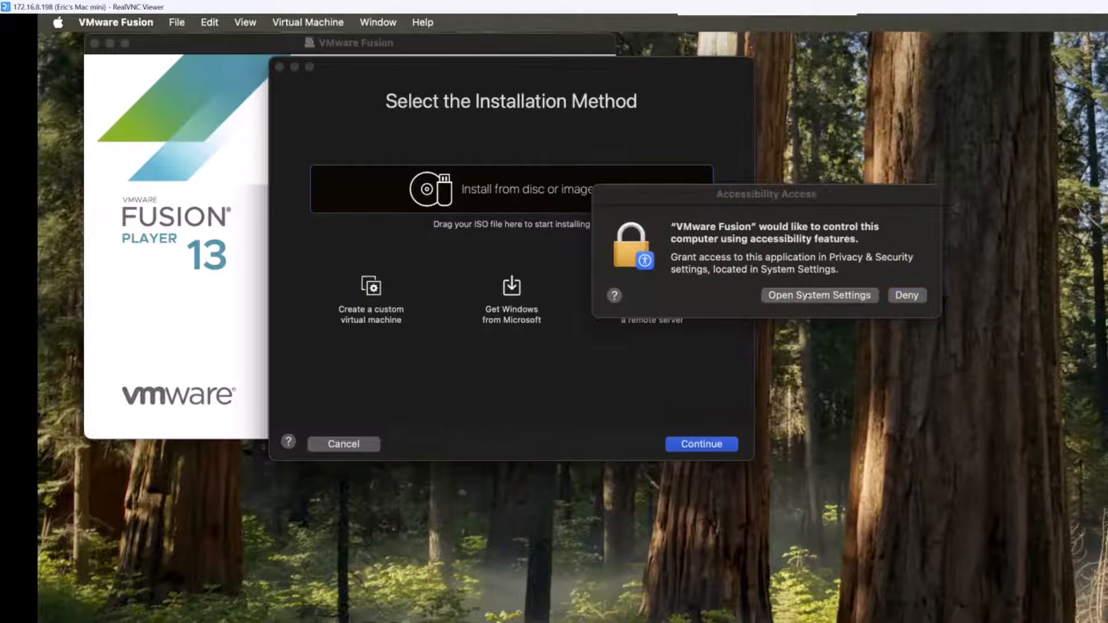
click(808, 295)
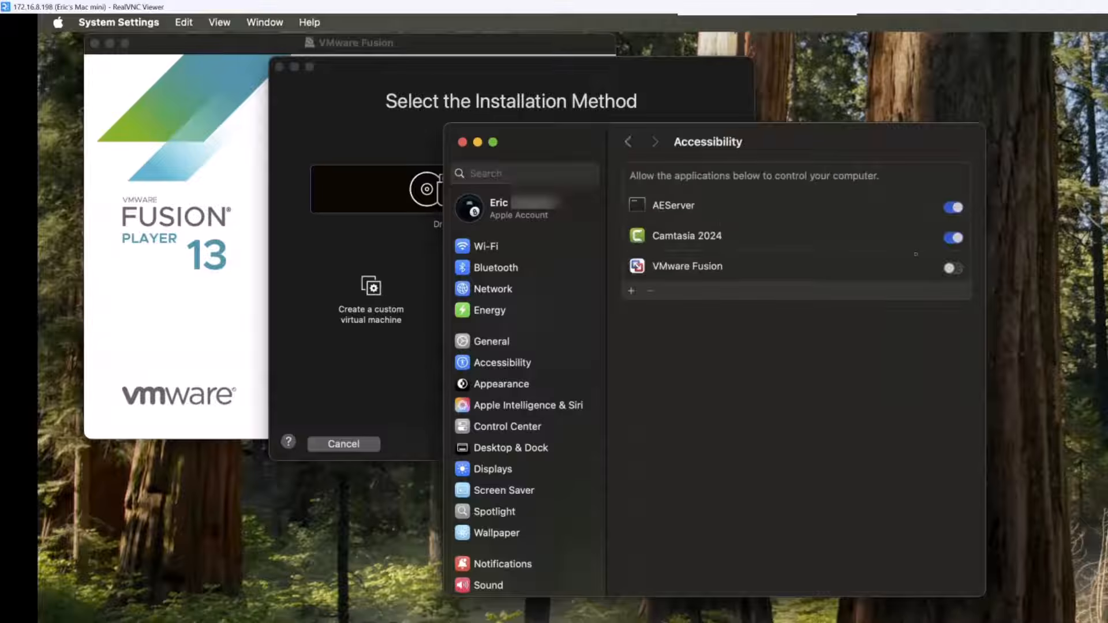
click(953, 268)
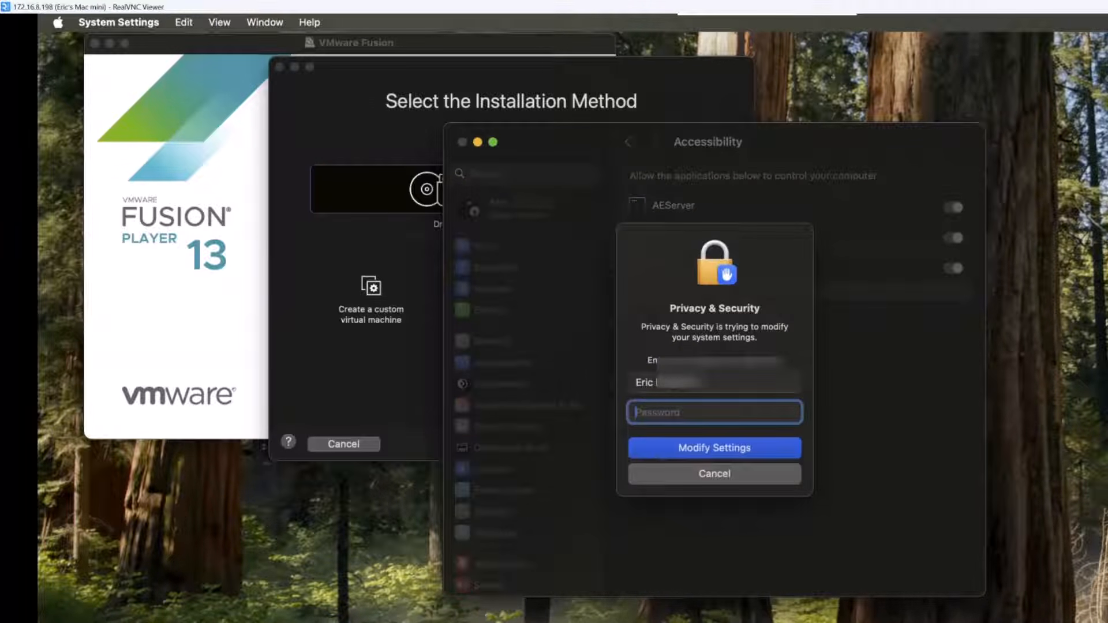
key(super+v)
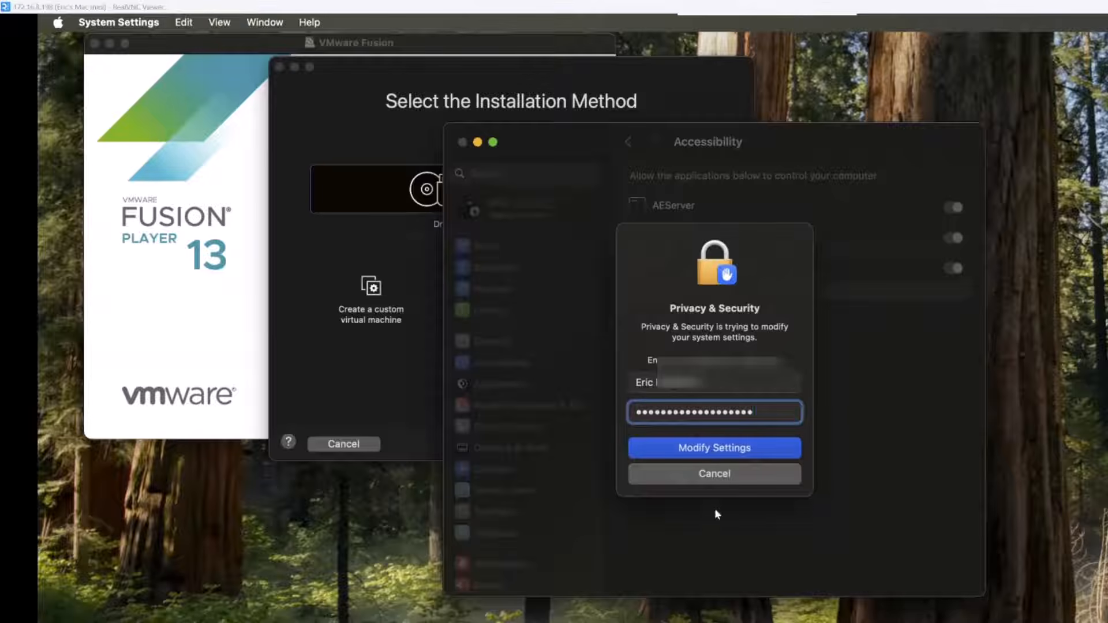
click(715, 448)
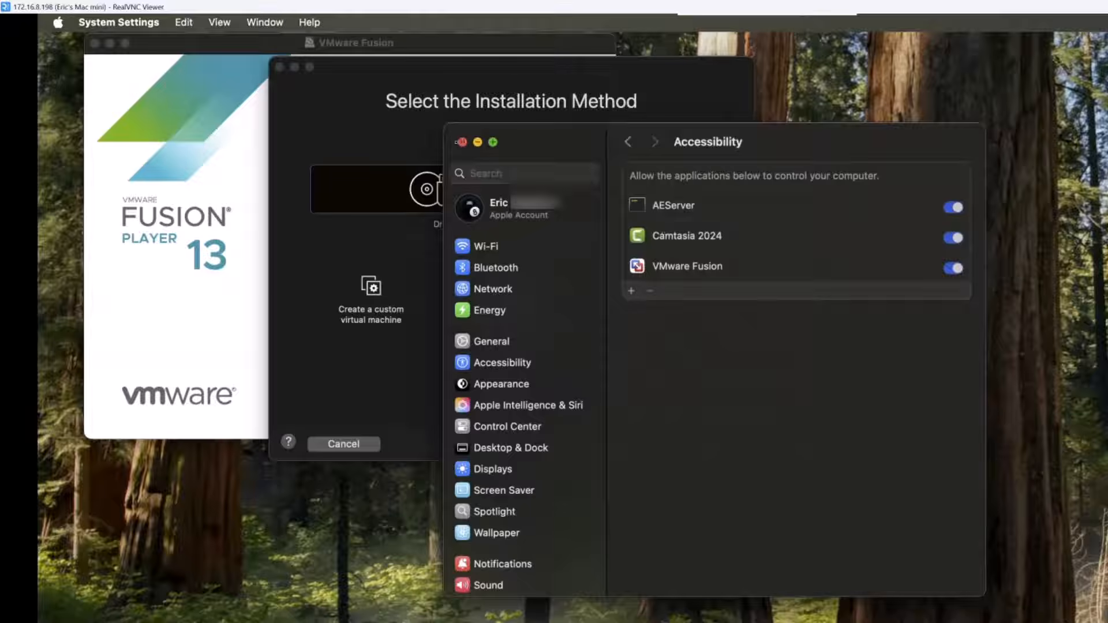
click(462, 142)
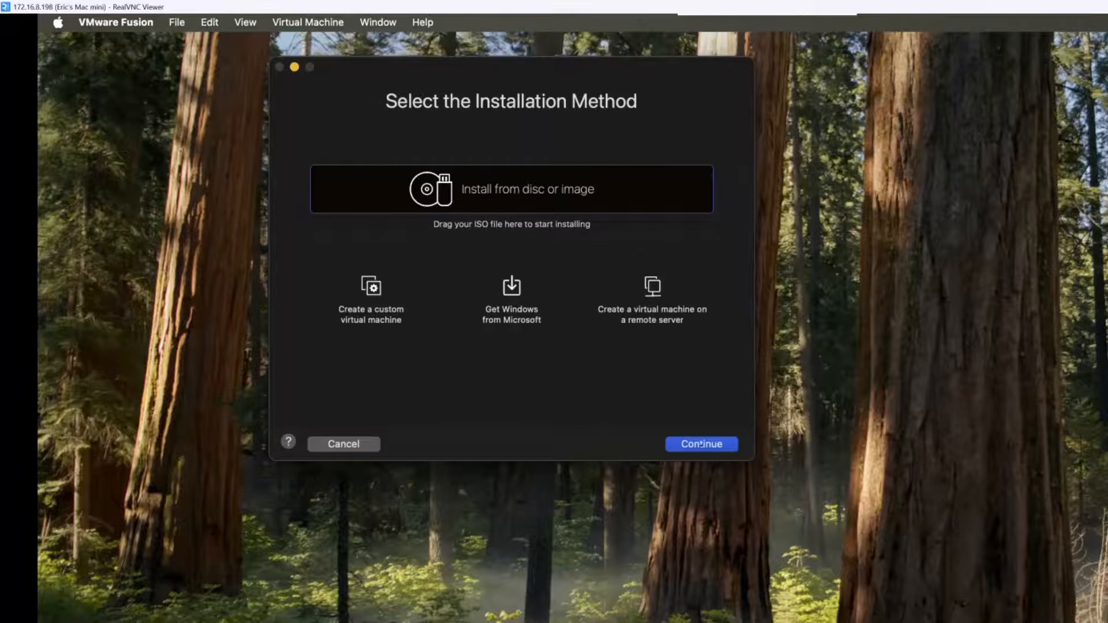
Step: Start creating a new virtual machine with the Install from disc or image method
click(702, 444)
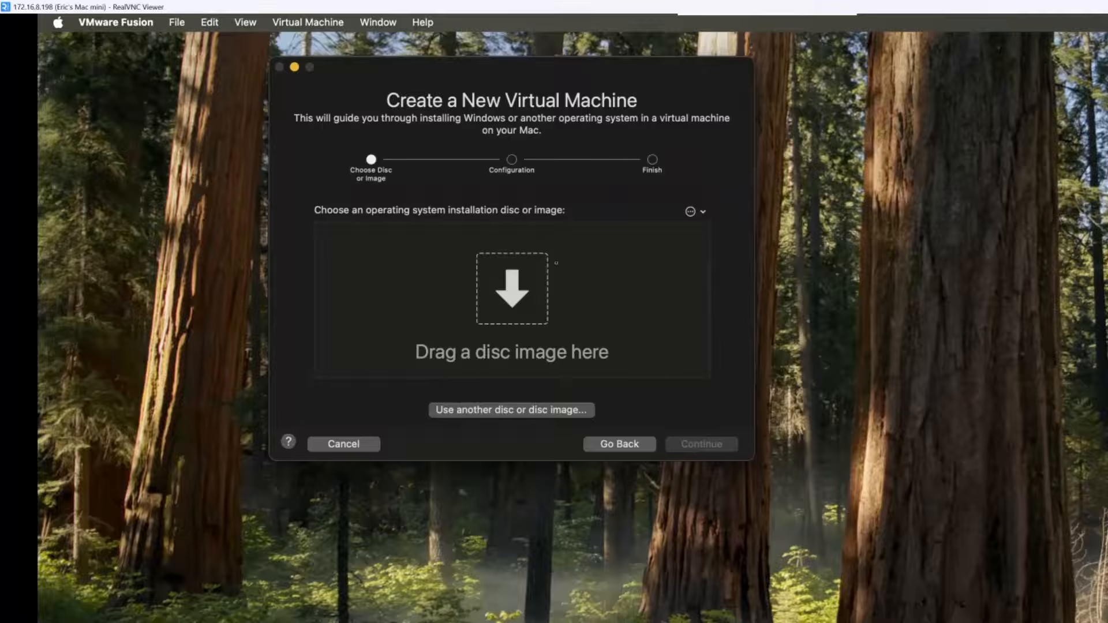